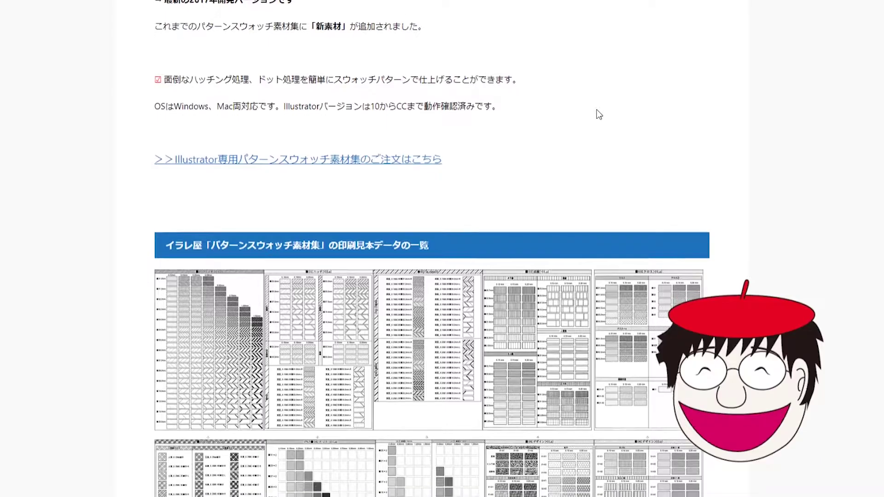
Scroll down to the 印刷見本データの一覧 grid of printed sample sheets
{"action": "scroll", "coordinate": [599, 124], "scroll_direction": "down", "scroll_amount": 5}
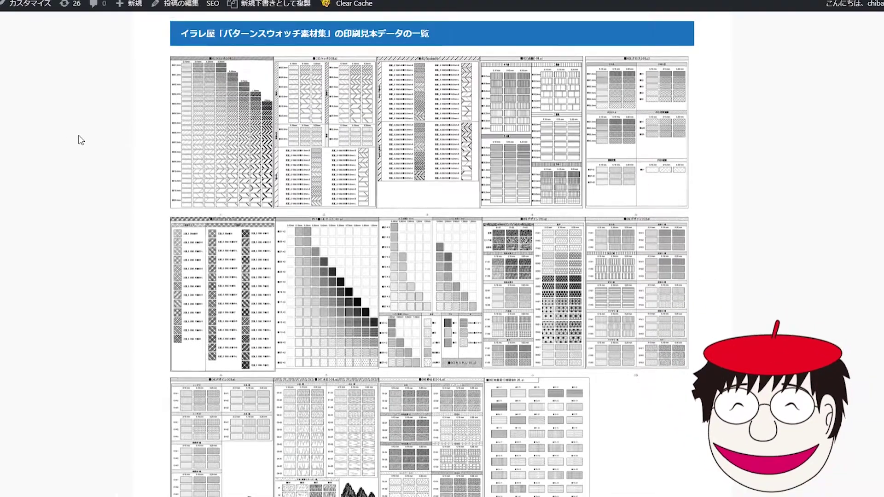
Enlarge and close three sample sheets, including the 06[デザイン]-01.ai design sheet
{"action": "scroll", "coordinate": [78, 138], "scroll_direction": "down", "scroll_amount": 2}
{"action": "left_click", "coordinate": [235, 92]}
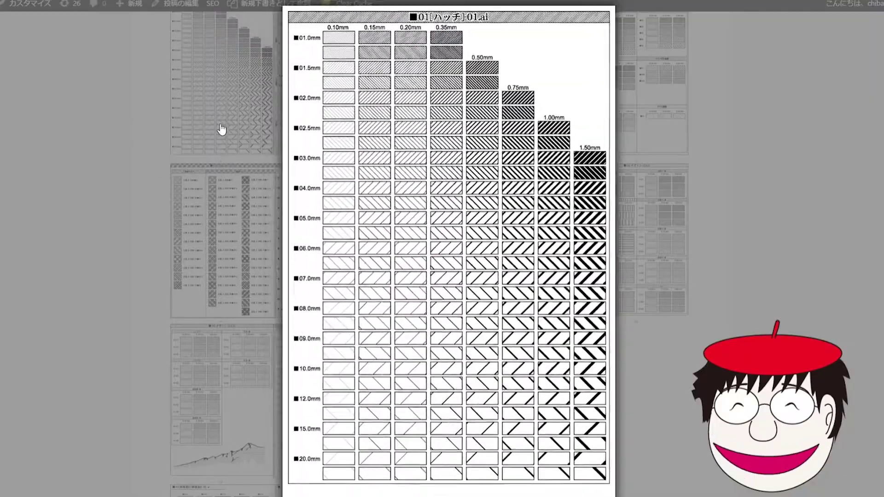
{"action": "left_click", "coordinate": [221, 130]}
{"action": "left_click", "coordinate": [367, 91]}
{"action": "left_click", "coordinate": [566, 112]}
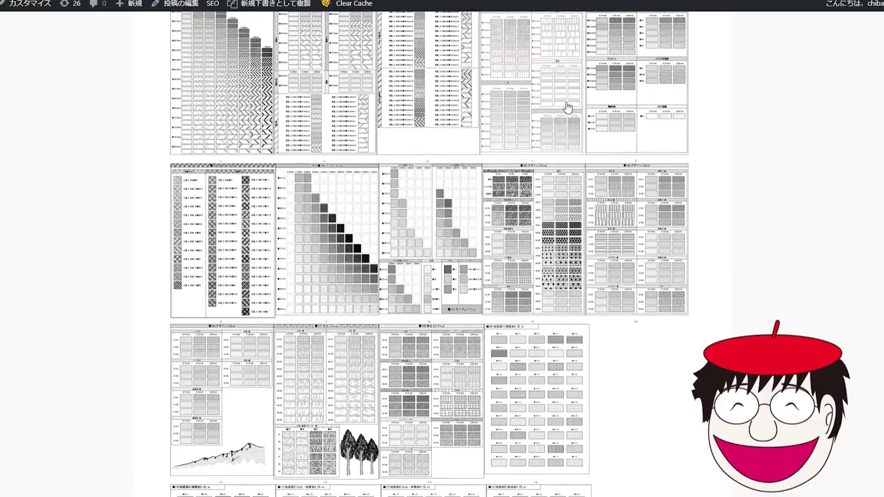
{"action": "left_click", "coordinate": [526, 259]}
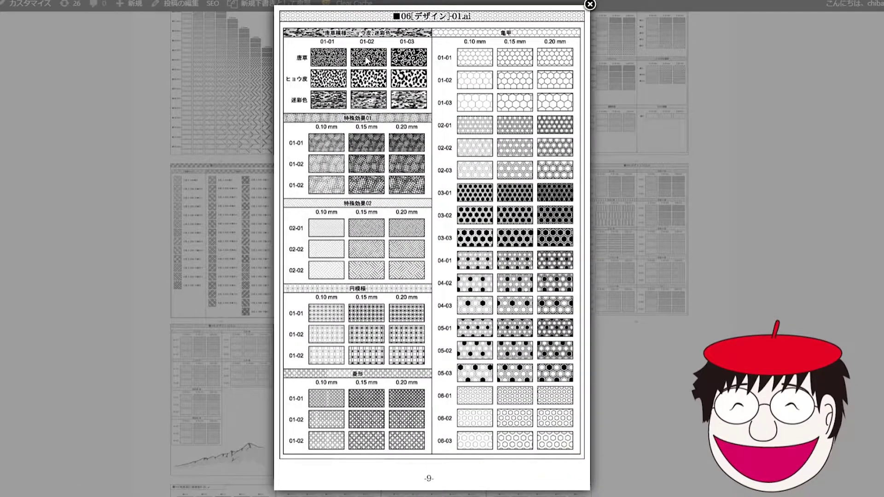
{"action": "left_click", "coordinate": [93, 155]}
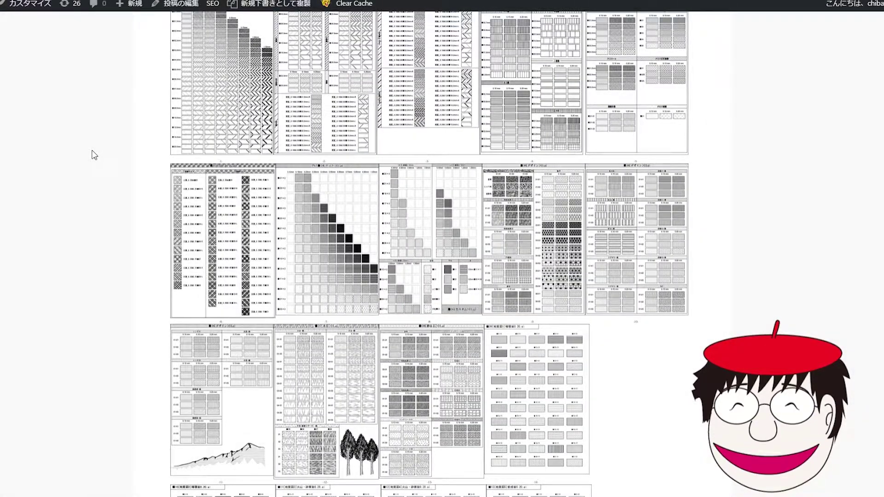
Scroll down to the 最適サイズ section on 0.5–1 inch tile sizes
{"action": "scroll", "coordinate": [94, 155], "scroll_direction": "down", "scroll_amount": 3}
{"action": "scroll", "coordinate": [94, 155], "scroll_direction": "down", "scroll_amount": 1}
{"action": "scroll", "coordinate": [93, 156], "scroll_direction": "down", "scroll_amount": 5}
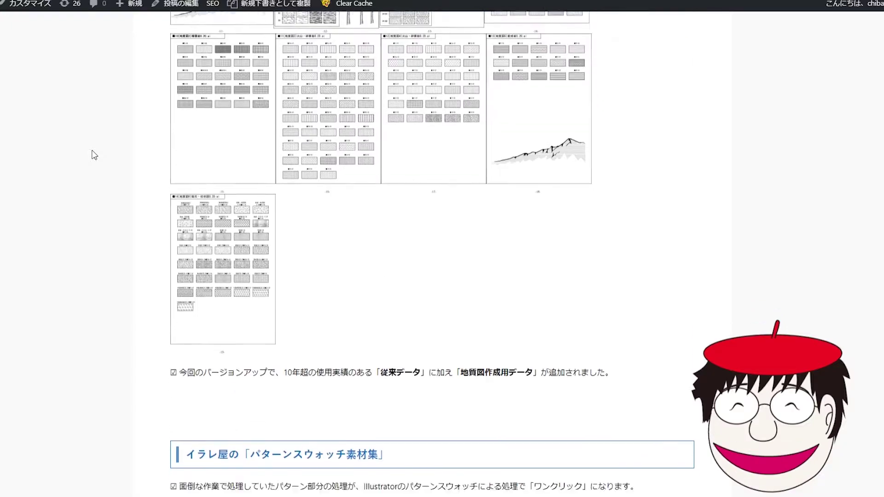
{"action": "scroll", "coordinate": [94, 155], "scroll_direction": "down", "scroll_amount": 4}
{"action": "scroll", "coordinate": [92, 154], "scroll_direction": "down", "scroll_amount": 5}
{"action": "scroll", "coordinate": [91, 153], "scroll_direction": "down", "scroll_amount": 5}
{"action": "scroll", "coordinate": [91, 154], "scroll_direction": "down", "scroll_amount": 5}
{"action": "scroll", "coordinate": [87, 151], "scroll_direction": "down", "scroll_amount": 6}
{"action": "scroll", "coordinate": [84, 147], "scroll_direction": "down", "scroll_amount": 5}
{"action": "scroll", "coordinate": [82, 146], "scroll_direction": "down", "scroll_amount": 8}
{"action": "scroll", "coordinate": [83, 146], "scroll_direction": "down", "scroll_amount": 8}
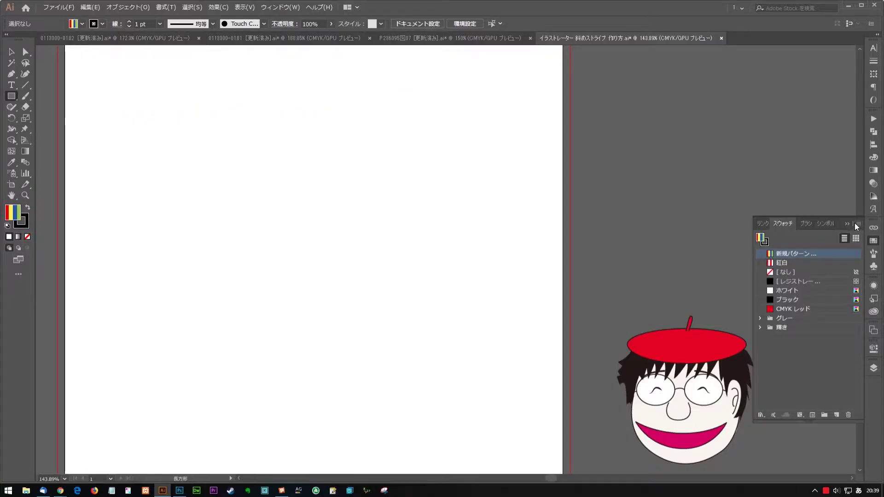
{"action": "left_click", "coordinate": [858, 224]}
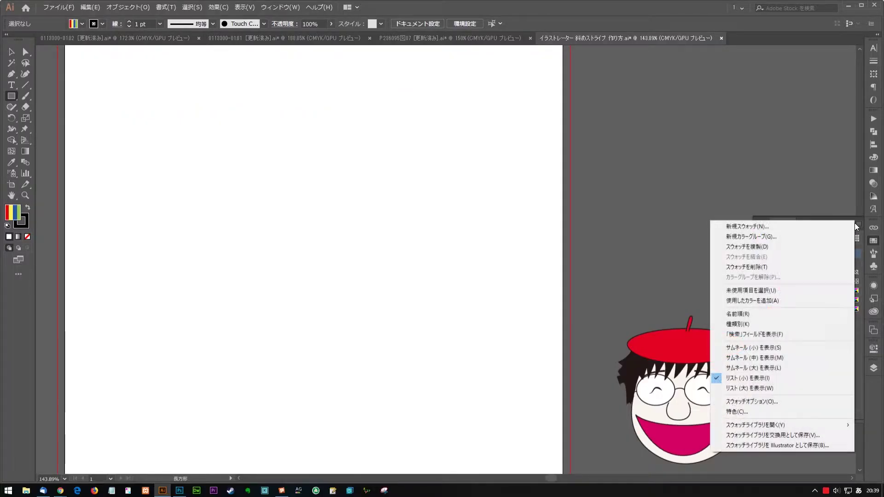
Dismiss the open menus and reopen the Swatches panel
{"action": "left_click", "coordinate": [878, 243]}
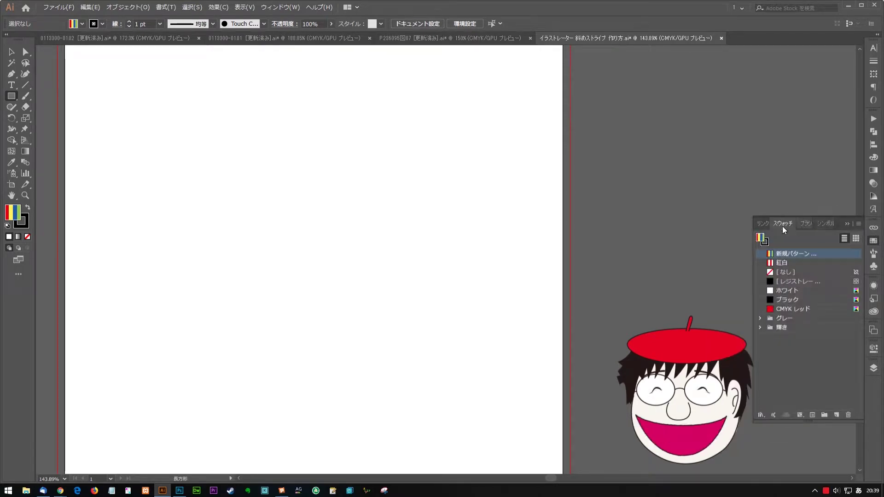
{"action": "left_click", "coordinate": [280, 7]}
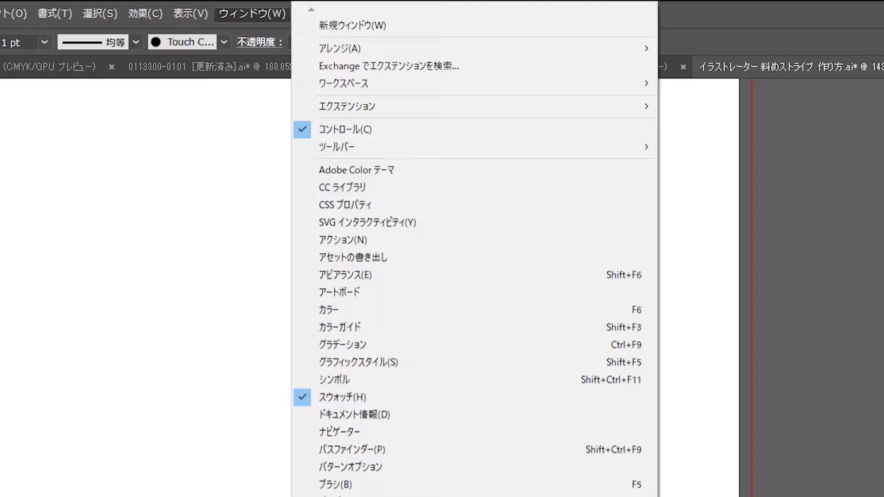
{"action": "key", "text": "Escape"}
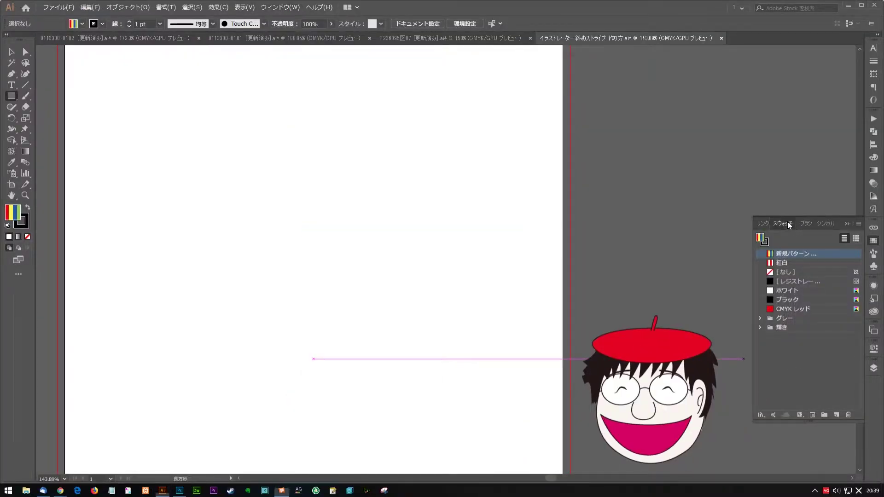
{"action": "left_click", "coordinate": [783, 224]}
{"action": "left_click", "coordinate": [874, 240]}
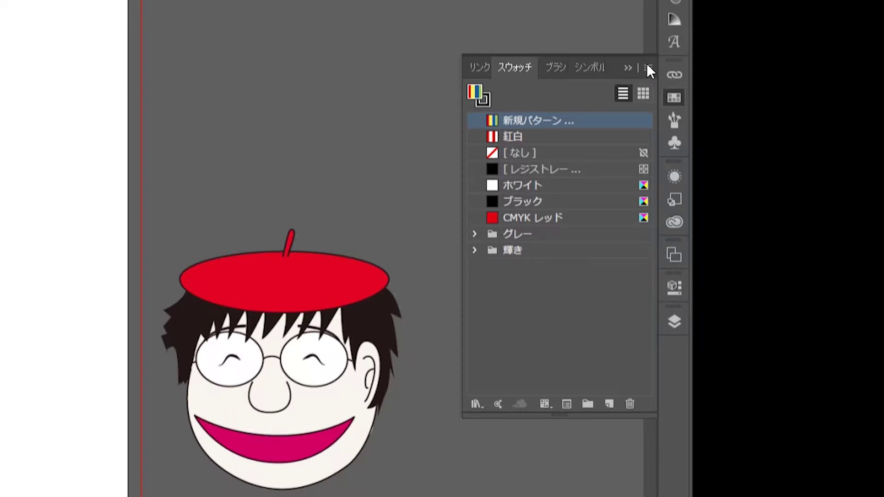
Select all unused swatches and delete them, confirming with はい
{"action": "left_click", "coordinate": [647, 66]}
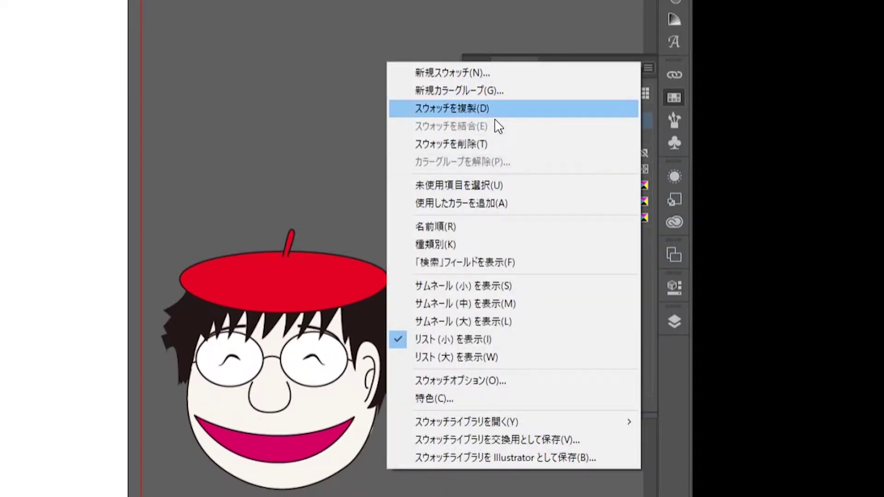
{"action": "left_click", "coordinate": [487, 187]}
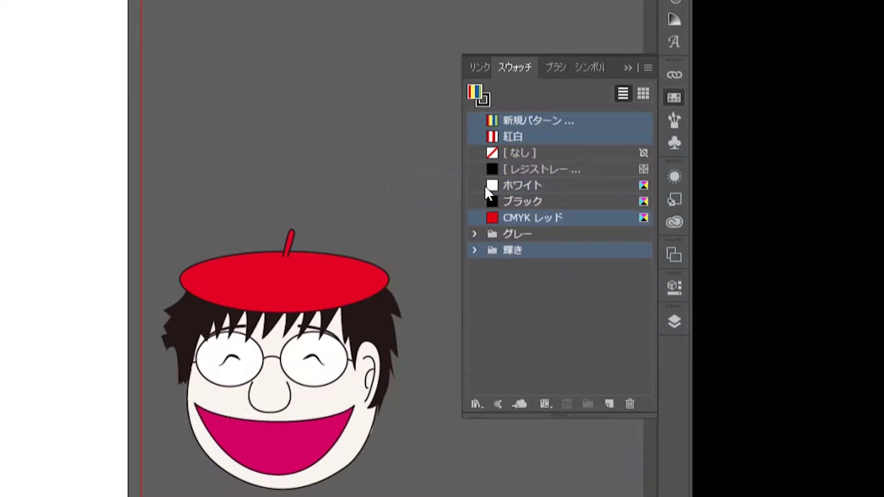
{"action": "left_click", "coordinate": [629, 404]}
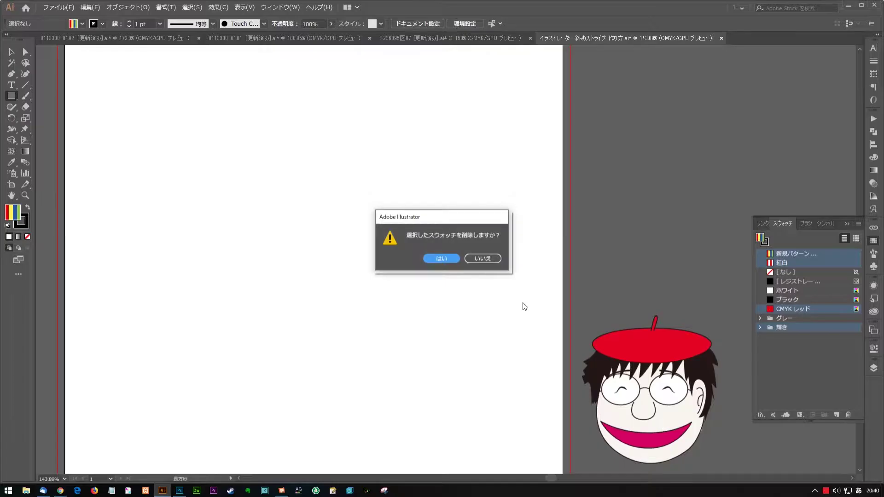
{"action": "left_click", "coordinate": [457, 259]}
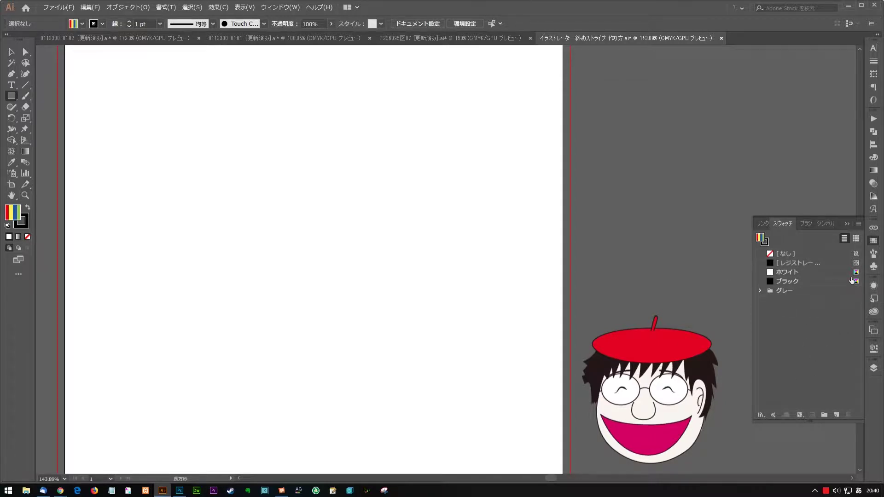
Draw a tall narrow white-filled rectangle near the top left and select it
{"action": "left_click", "coordinate": [8, 237]}
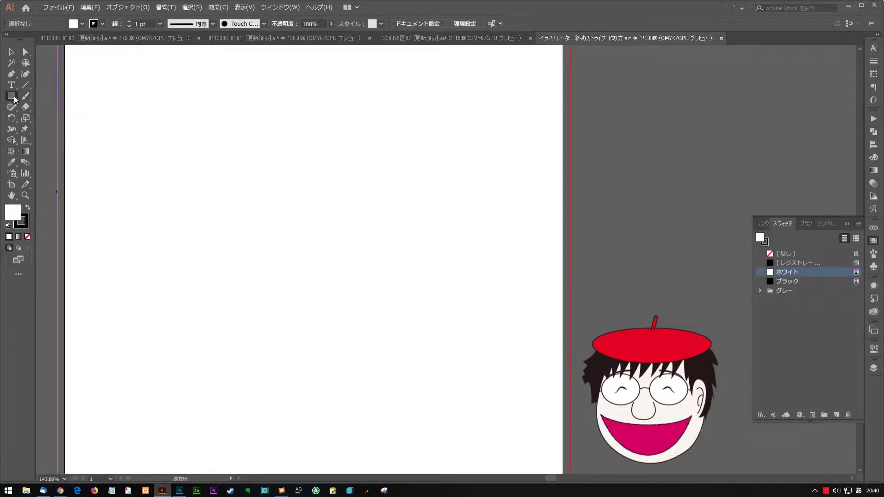
{"action": "left_click_drag", "start_coordinate": [125, 90], "coordinate": [146, 158]}
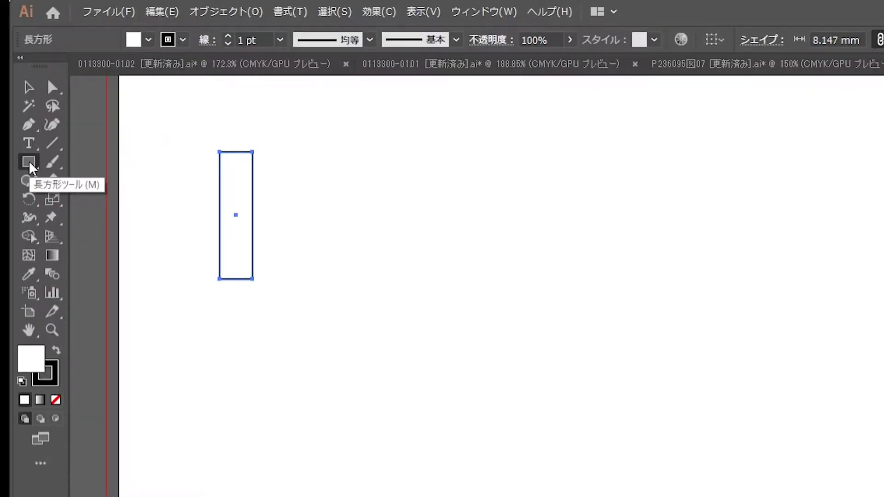
{"action": "key", "text": "ctrl+j"}
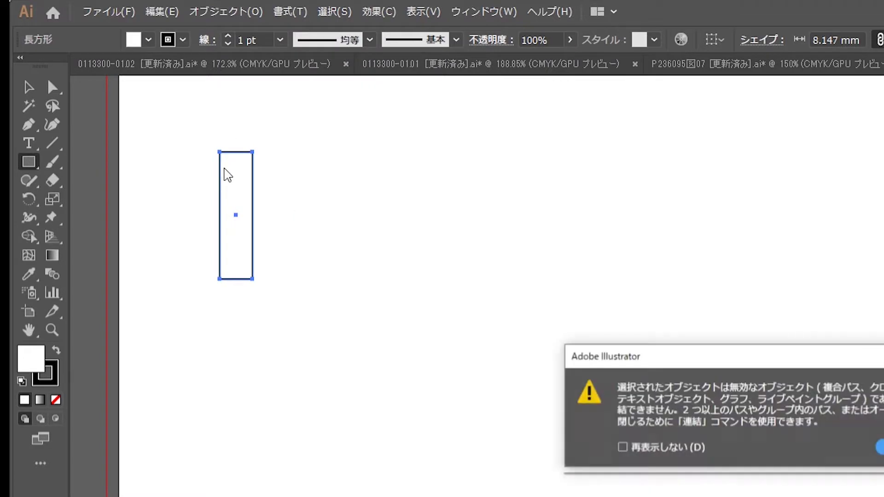
{"action": "key", "text": "Return"}
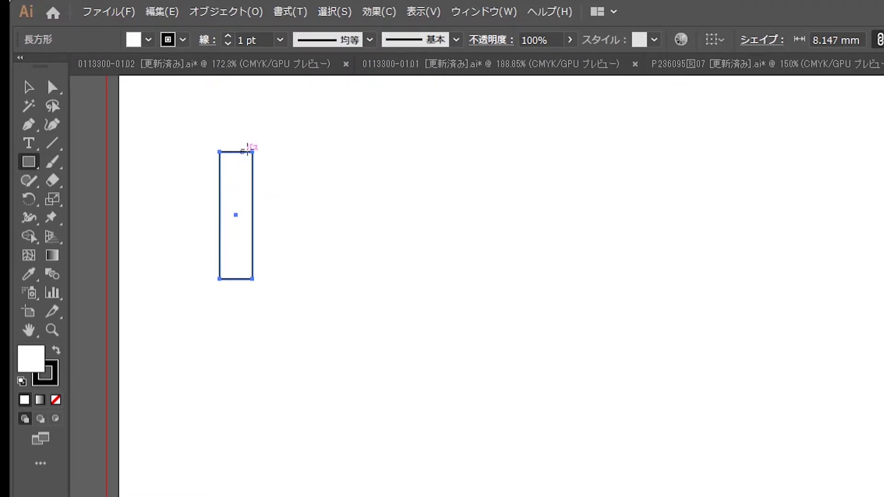
{"action": "key", "text": "v"}
{"action": "left_click", "coordinate": [220, 153]}
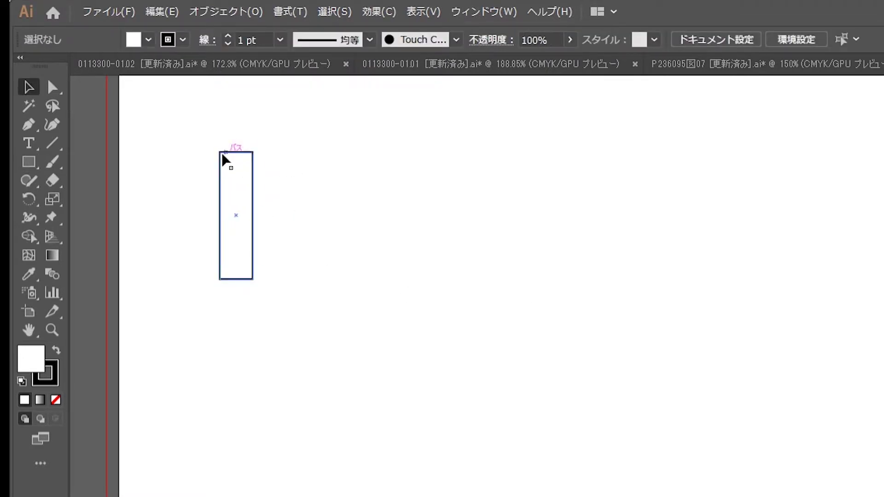
Duplicate the rectangle flush to its right and select the left one
{"action": "left_click_drag", "start_coordinate": [225, 153], "coordinate": [253, 156]}
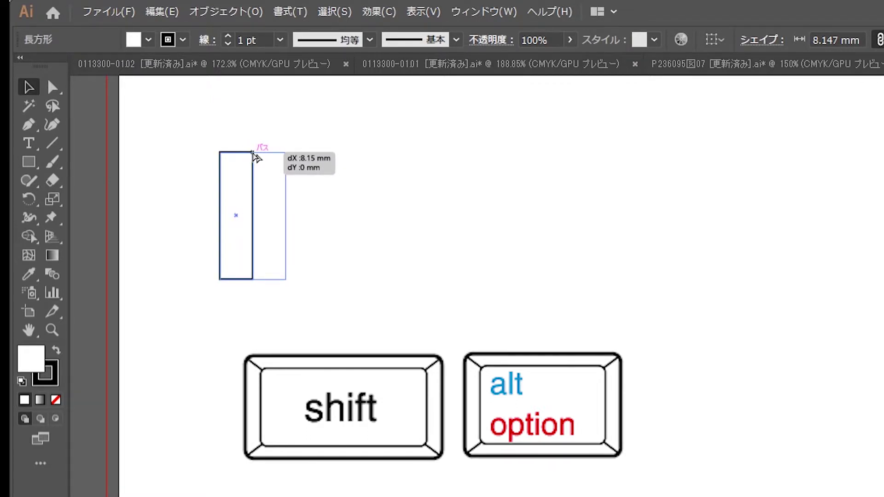
{"action": "mouse_move", "coordinate": [261, 156]}
{"action": "left_mouse_down"}
{"action": "mouse_move", "coordinate": [298, 155]}
{"action": "mouse_move", "coordinate": [254, 155]}
{"action": "left_mouse_up"}
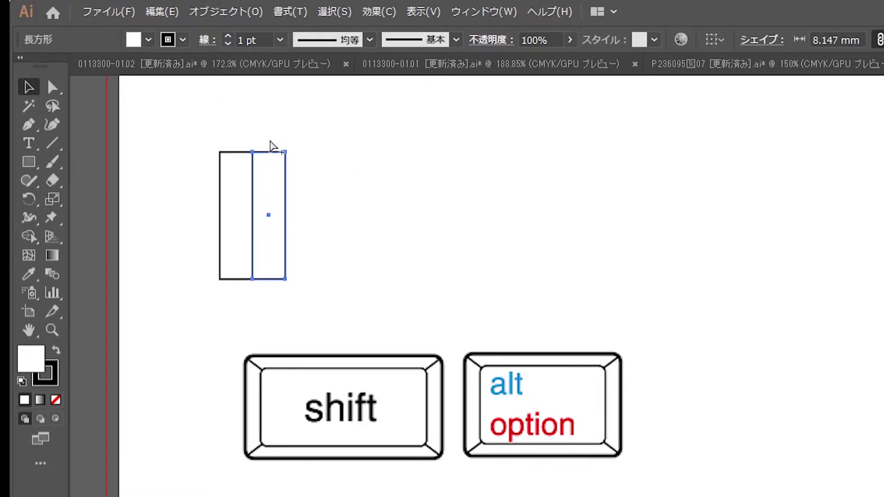
{"action": "left_click", "coordinate": [138, 112]}
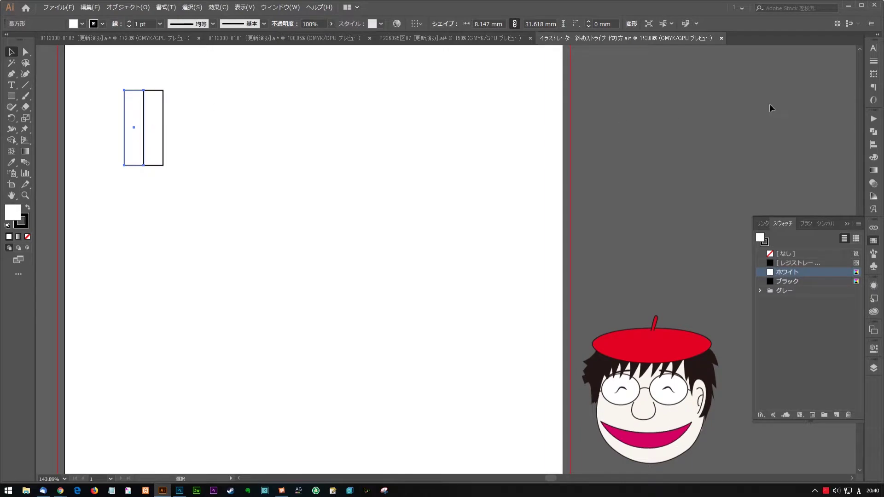
Fill the left stripe red and the right stripe white, both with no stroke
{"action": "left_click", "coordinate": [874, 157]}
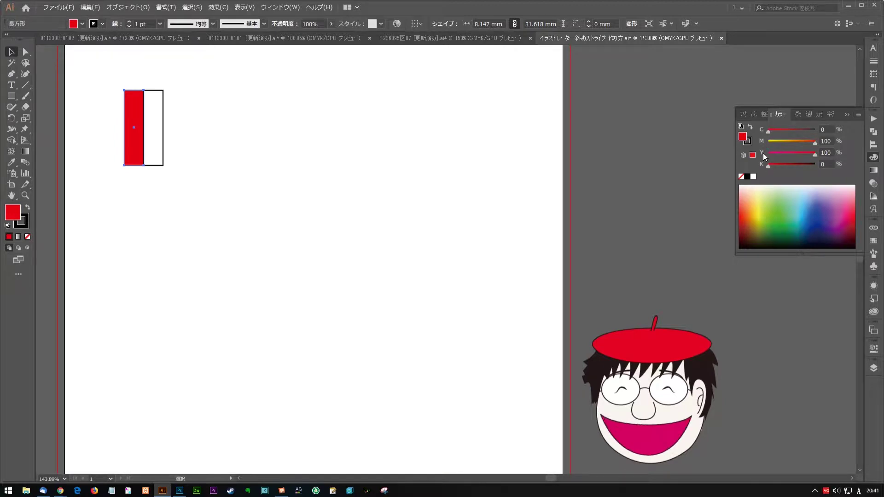
{"action": "left_click", "coordinate": [748, 142]}
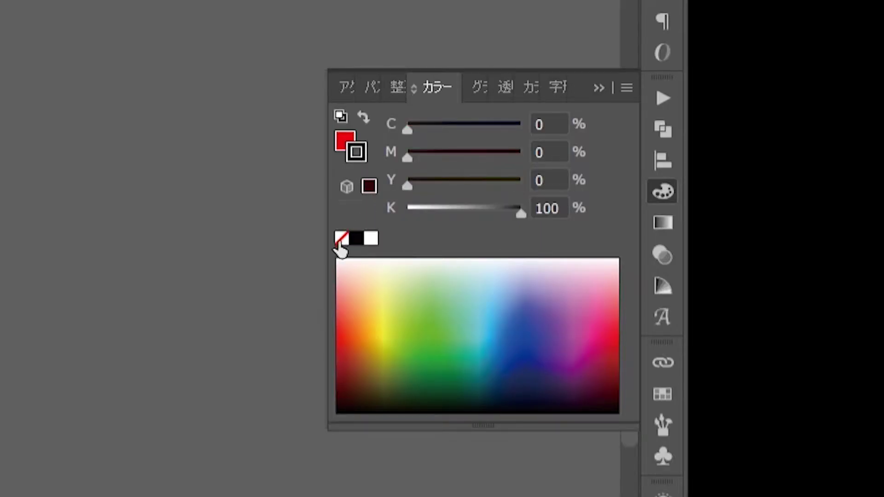
{"action": "key", "text": "slash"}
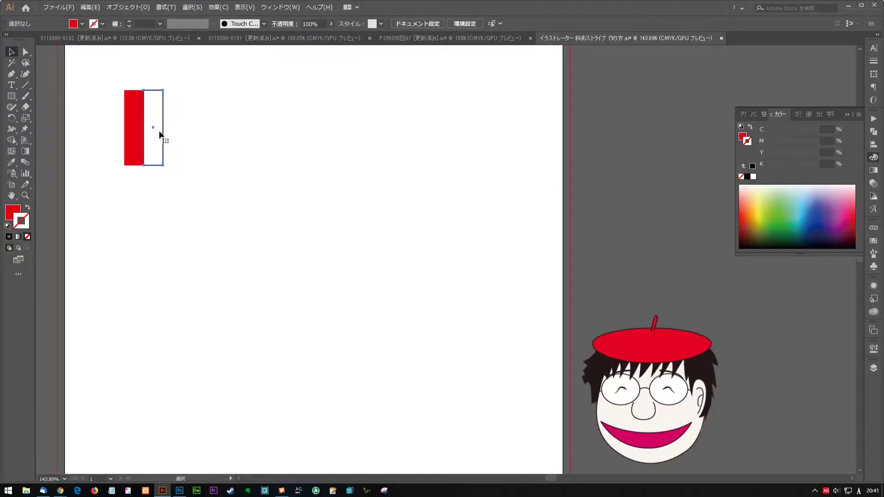
{"action": "left_click", "coordinate": [754, 178]}
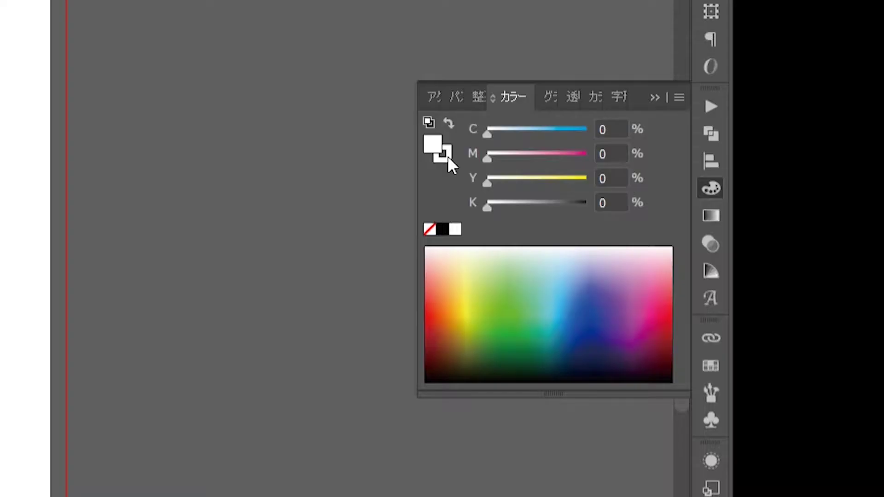
{"action": "left_click", "coordinate": [741, 177]}
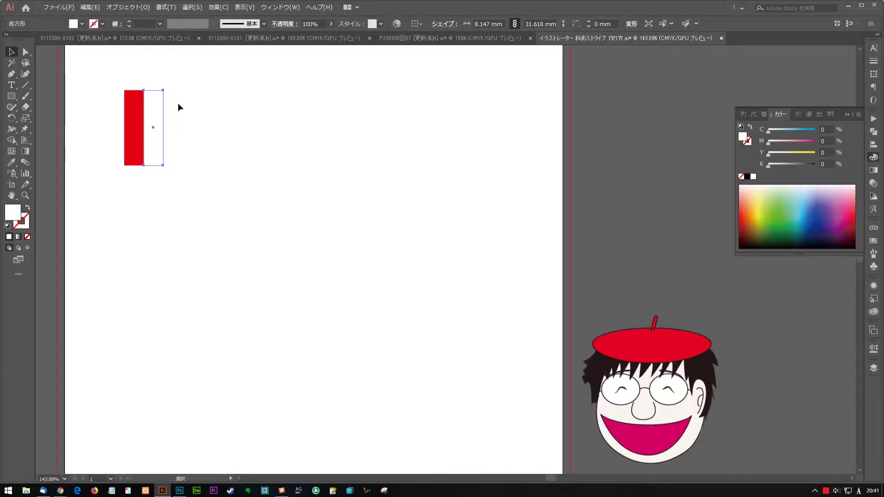
{"action": "mouse_move", "coordinate": [177, 105]}
{"action": "left_mouse_down"}
{"action": "mouse_move", "coordinate": [129, 89]}
{"action": "mouse_move", "coordinate": [163, 90]}
{"action": "left_mouse_up"}
Select all four stripes and unlink width and height in the Transform settings
{"action": "left_click", "coordinate": [150, 147], "text": "shift"}
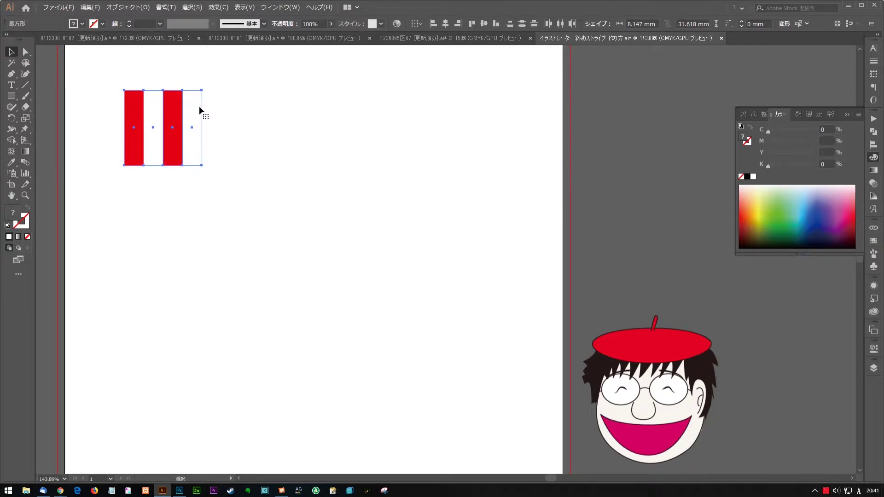
{"action": "left_click", "coordinate": [267, 115]}
{"action": "left_click_drag", "start_coordinate": [120, 188], "coordinate": [197, 115]}
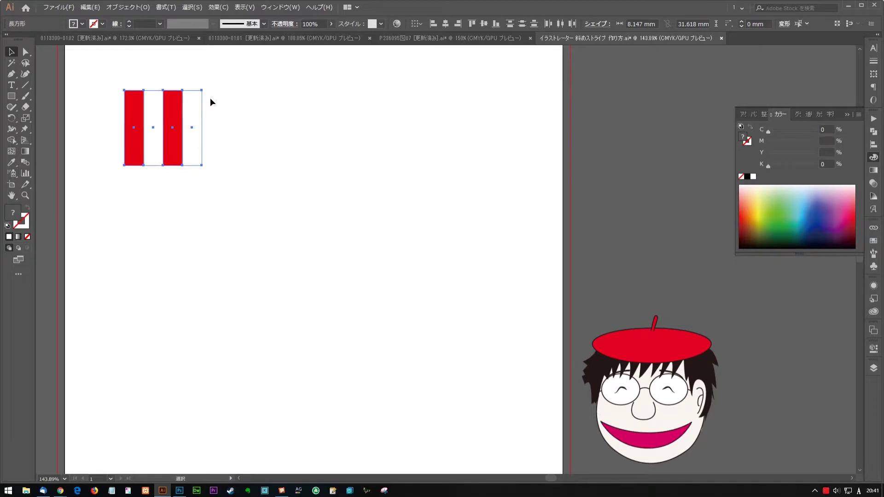
{"action": "left_click", "coordinate": [784, 26]}
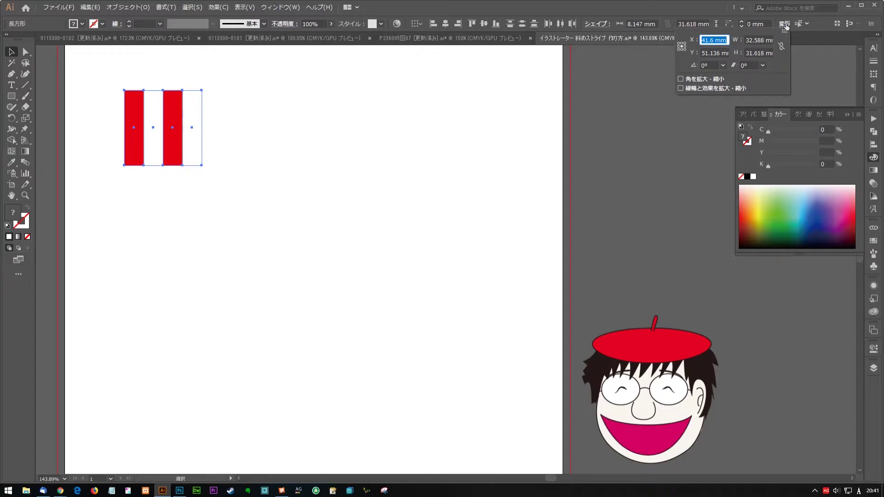
{"action": "left_click", "coordinate": [781, 48]}
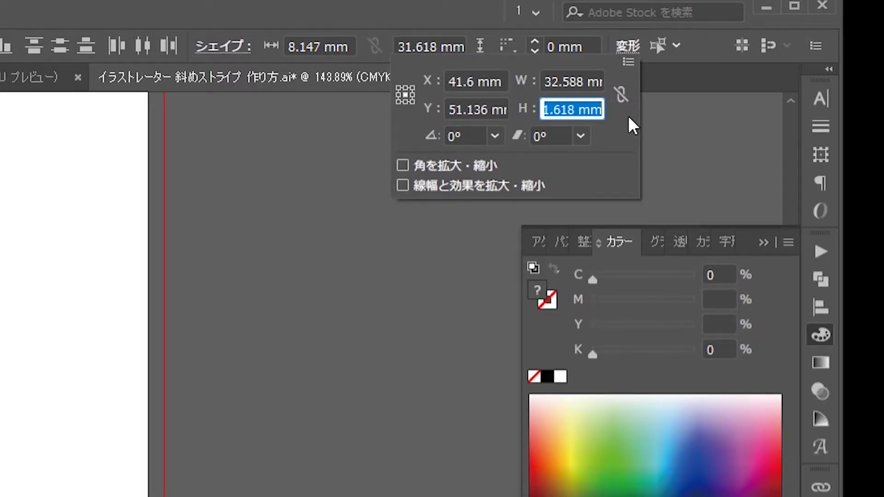
Resize the stripe block to W 15 mm by H 15 mm and nudge it into place
{"action": "left_click", "coordinate": [585, 82]}
{"action": "left_click_drag", "start_coordinate": [584, 81], "coordinate": [545, 82]}
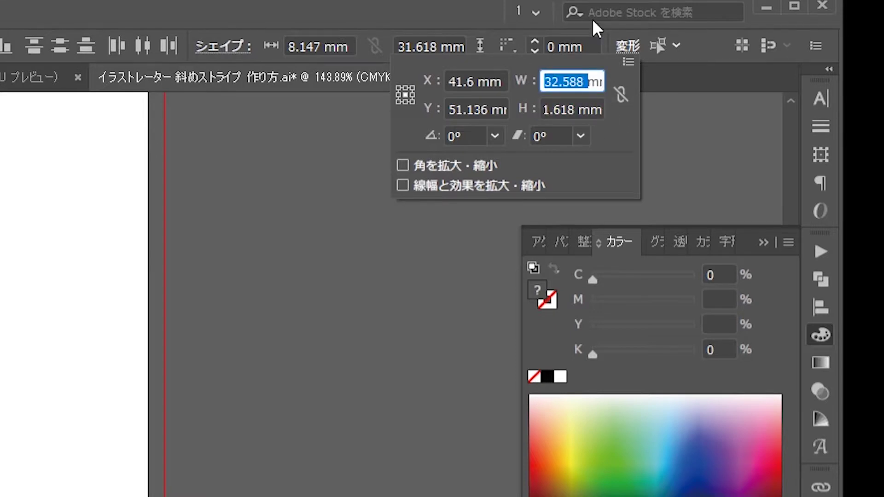
{"action": "type", "text": "15mm"}
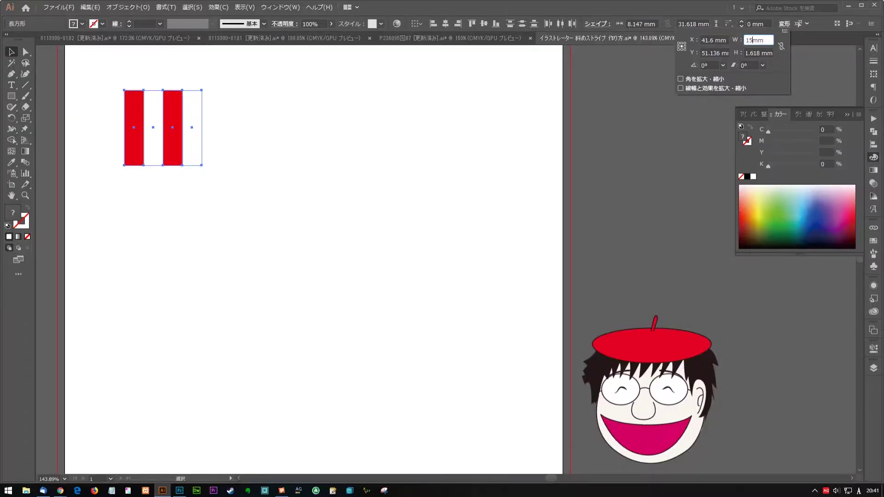
{"action": "key", "text": "Tab"}
{"action": "type", "text": "15"}
{"action": "key", "text": "Return"}
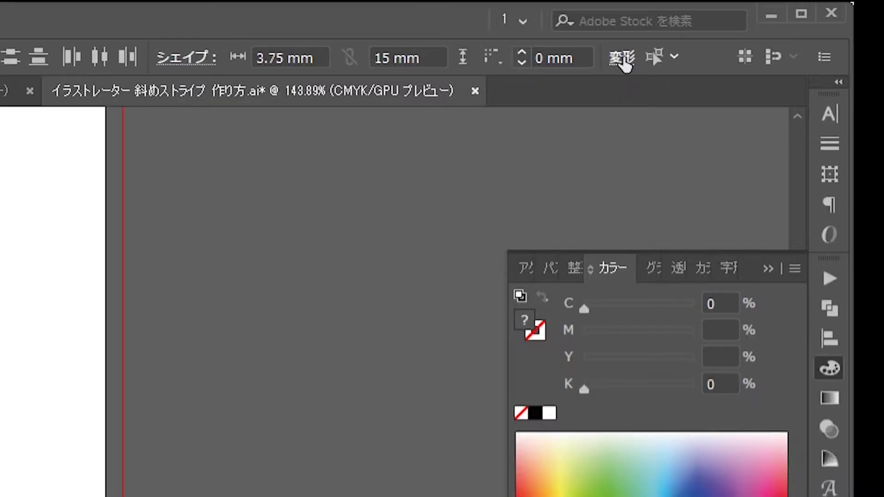
{"action": "left_click", "coordinate": [784, 23]}
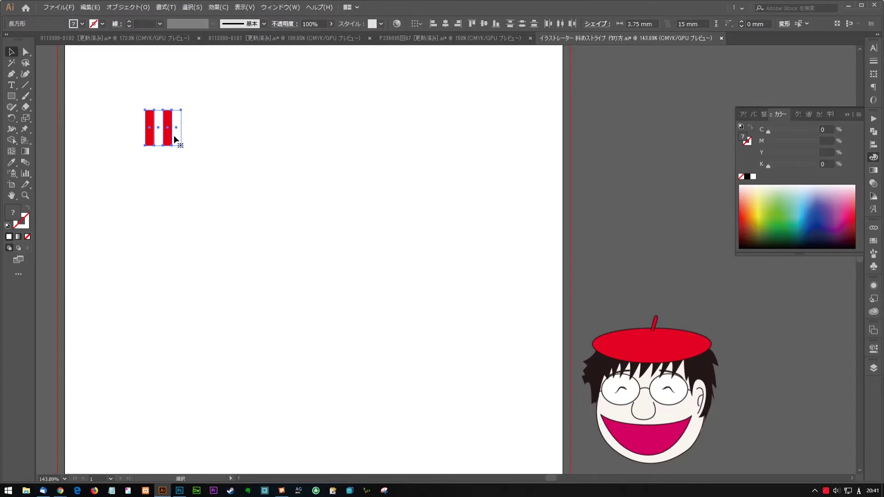
{"action": "left_click_drag", "start_coordinate": [177, 138], "coordinate": [180, 143]}
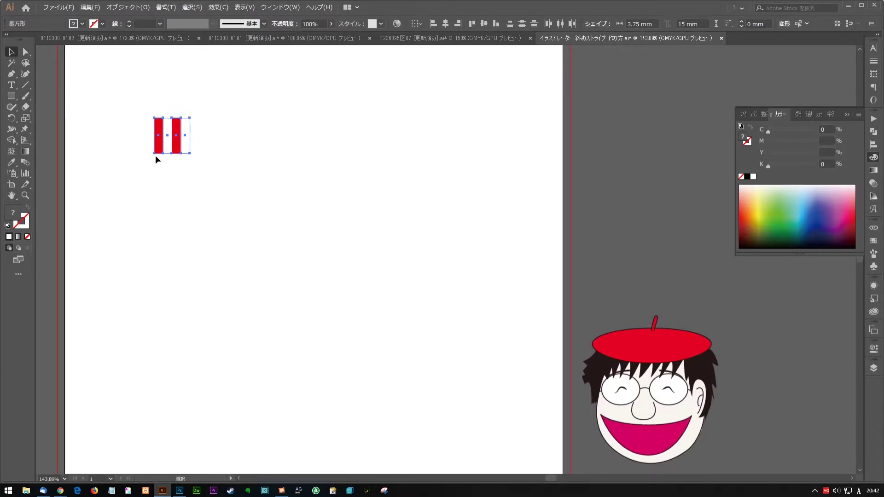
Drag the stripe block into the Swatches panel as a new pattern swatch
{"action": "left_click", "coordinate": [874, 255]}
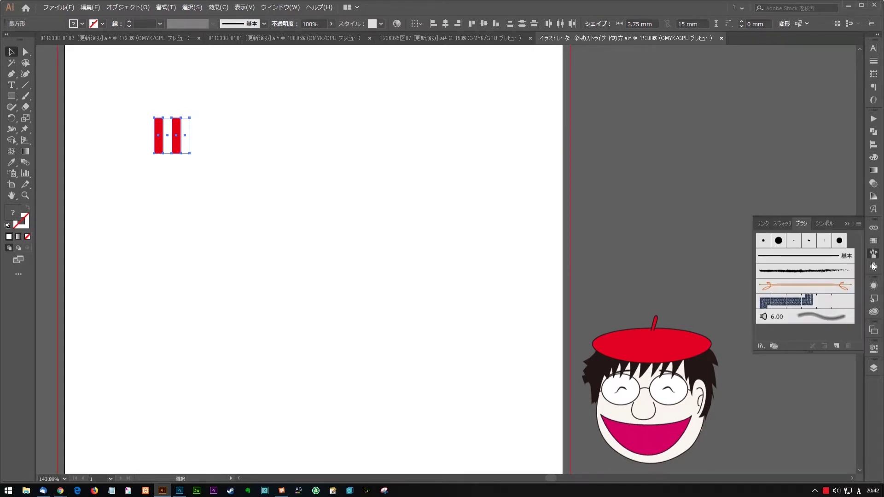
{"action": "left_click", "coordinate": [874, 267]}
{"action": "left_click", "coordinate": [782, 223]}
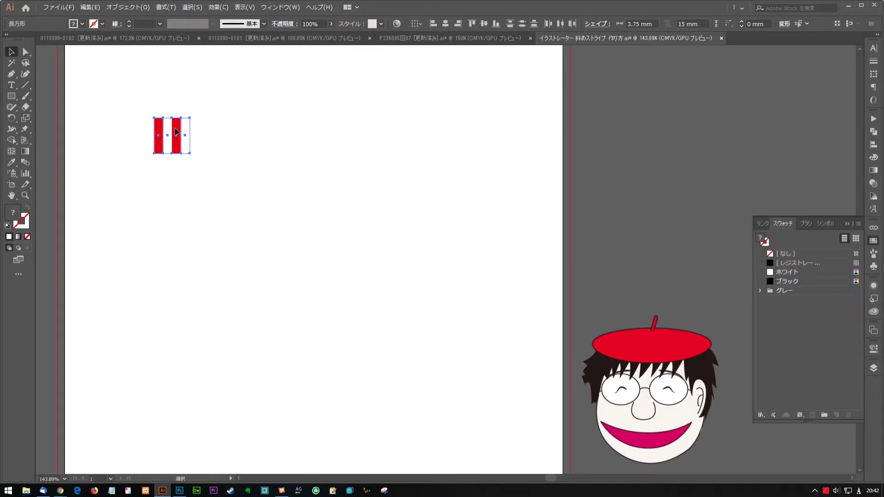
{"action": "left_click_drag", "start_coordinate": [176, 132], "coordinate": [782, 299]}
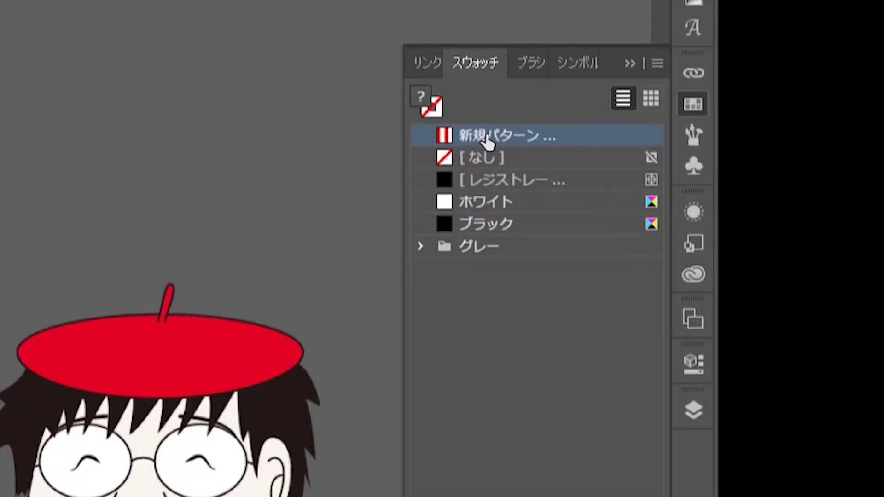
{"action": "left_click", "coordinate": [389, 127]}
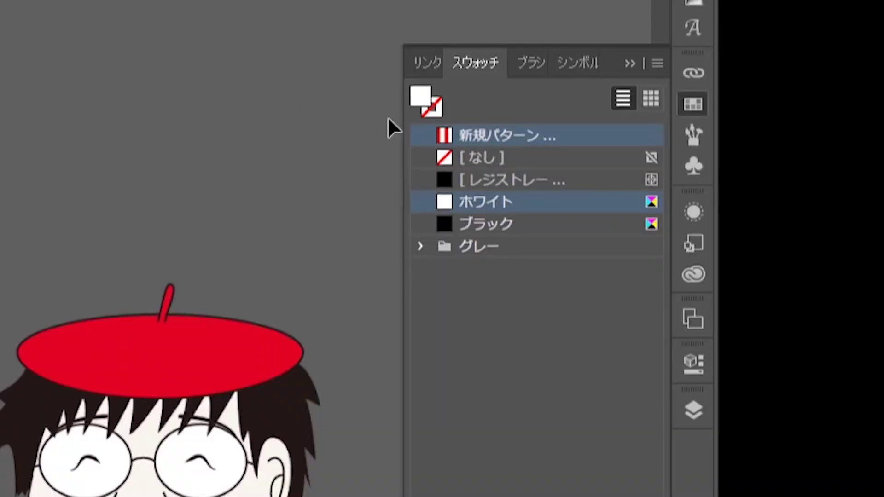
{"action": "left_click", "coordinate": [477, 138]}
Rename the new pattern swatch to 紅白
{"action": "double_click", "coordinate": [793, 254]}
{"action": "type", "text": "kou"}
{"action": "type", "text": "haku"}
{"action": "key", "text": "space"}
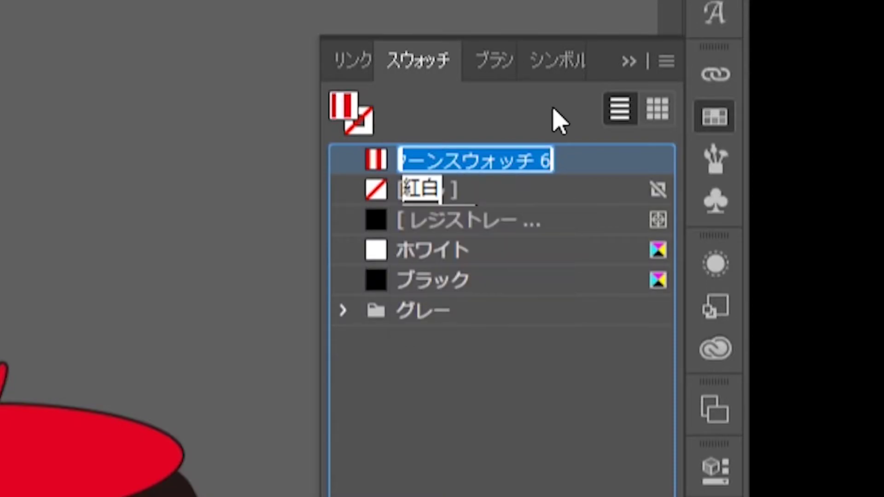
{"action": "key", "text": "Return"}
{"action": "key", "text": "Return"}
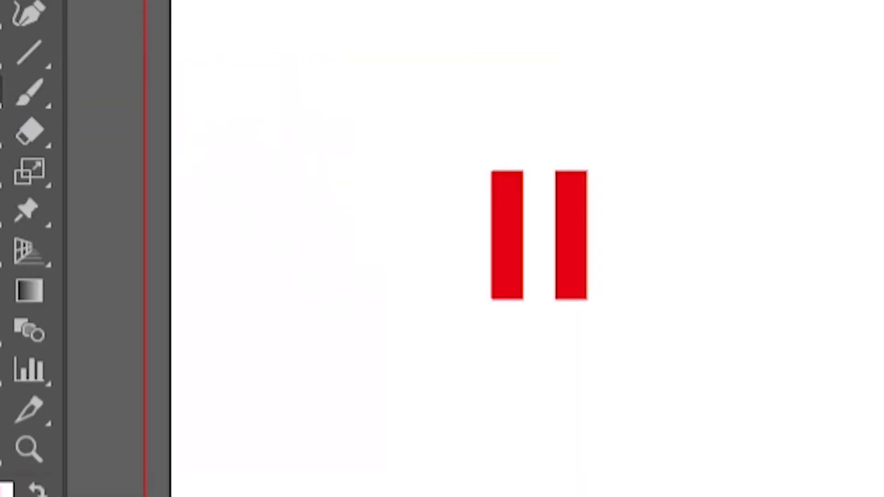
{"action": "left_click", "coordinate": [14, 96]}
Draw a roughly 105 mm square below the tile and fill it with 紅白
{"action": "left_click", "coordinate": [4, 101]}
{"action": "left_click_drag", "start_coordinate": [163, 190], "coordinate": [412, 432]}
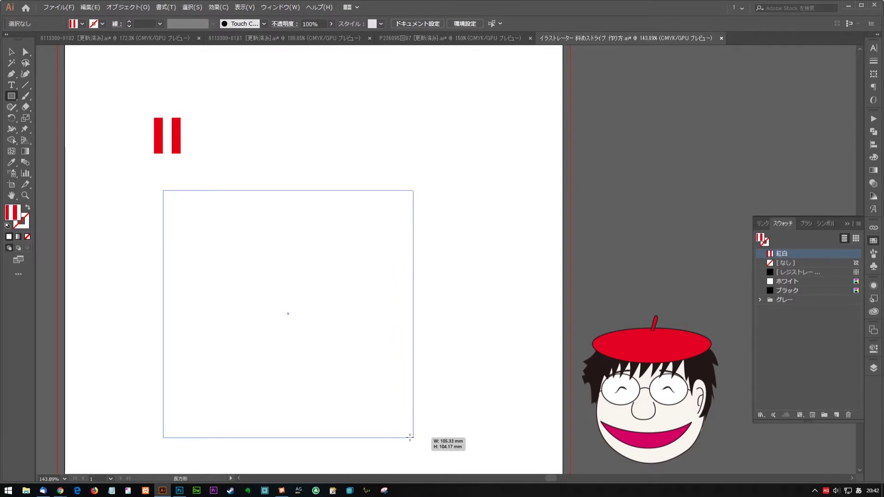
{"action": "left_click_drag", "start_coordinate": [412, 432], "coordinate": [414, 437]}
{"action": "key", "text": "v"}
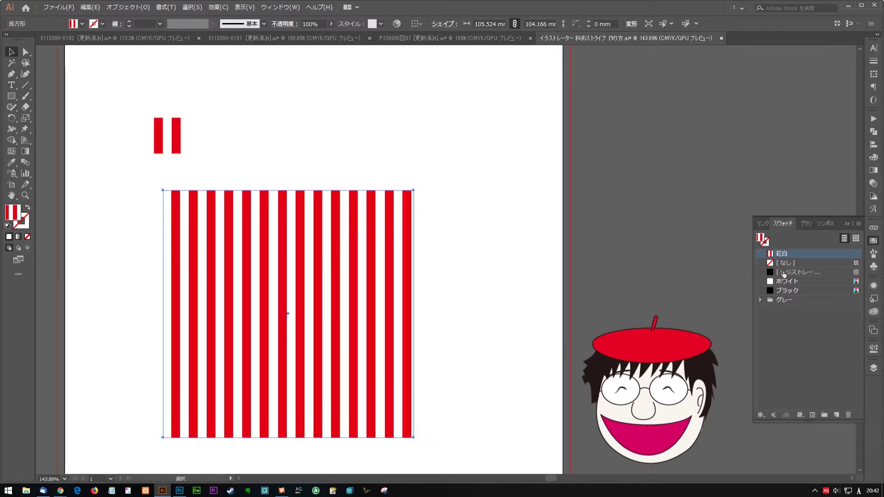
{"action": "left_click", "coordinate": [781, 264]}
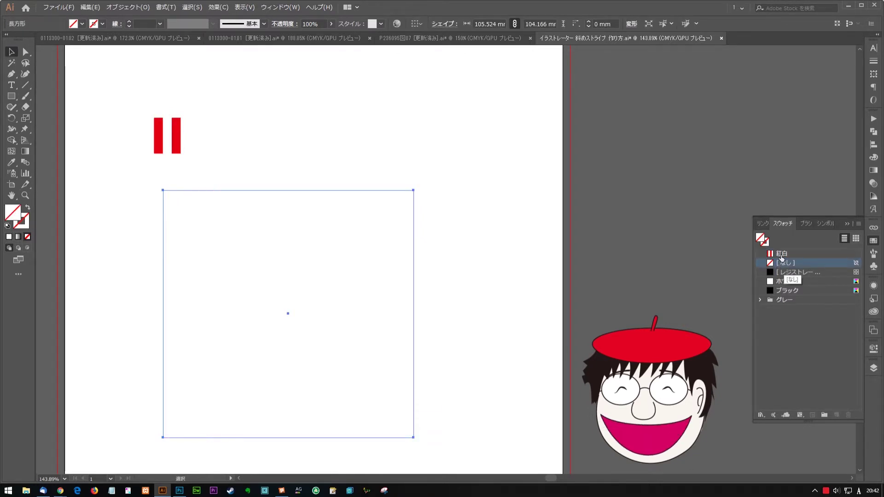
{"action": "left_click", "coordinate": [781, 255]}
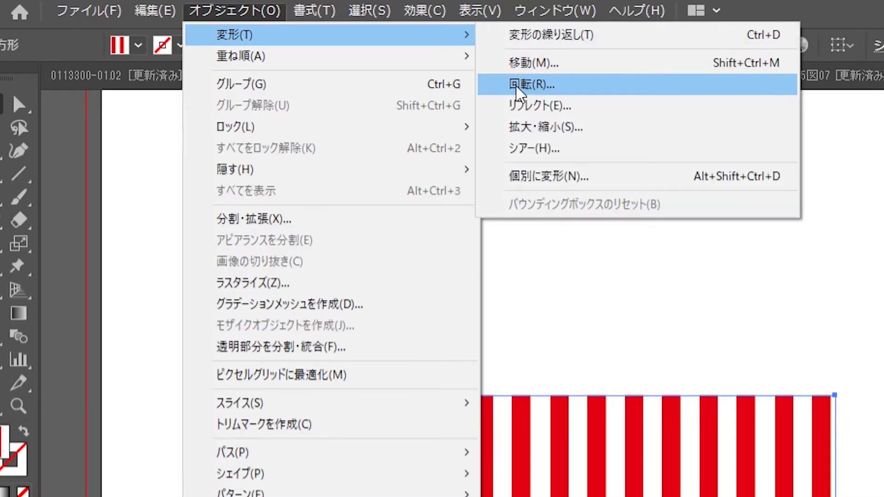
{"action": "left_click", "coordinate": [517, 87]}
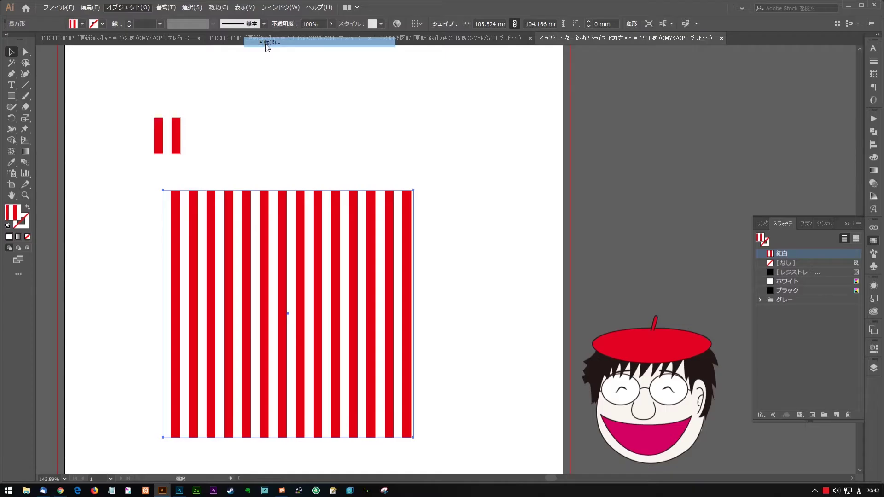
Rotate only the 紅白 pattern 45° inside the square, then undo and repeat it with Ctrl+D
{"action": "left_click", "coordinate": [414, 243]}
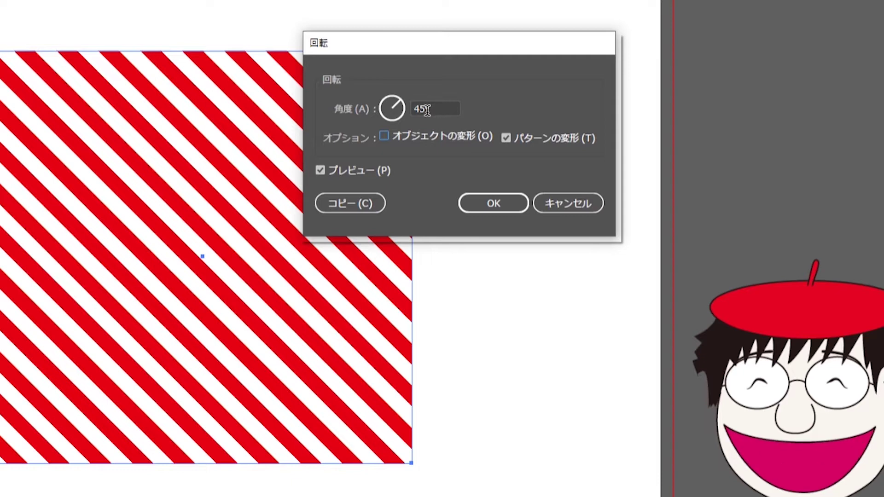
{"action": "left_click", "coordinate": [481, 210]}
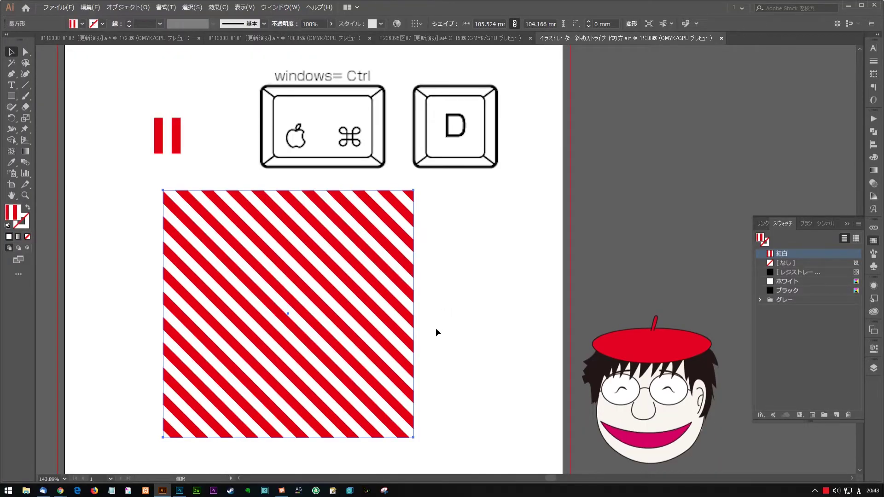
{"action": "key", "text": "a"}
{"action": "key", "text": "ctrl+z"}
{"action": "key", "text": "ctrl+d"}
{"action": "key", "text": "ctrl+d"}
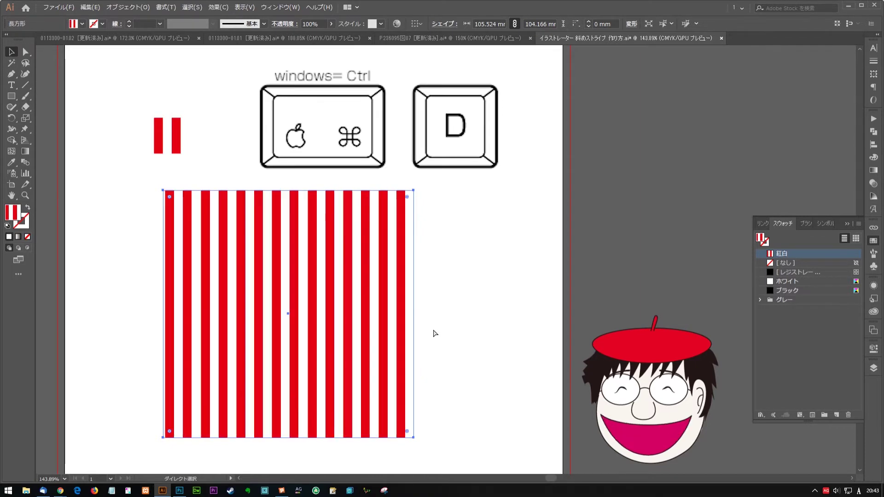
{"action": "key", "text": "ctrl+d"}
{"action": "key", "text": "ctrl+d"}
{"action": "key", "text": "ctrl+d"}
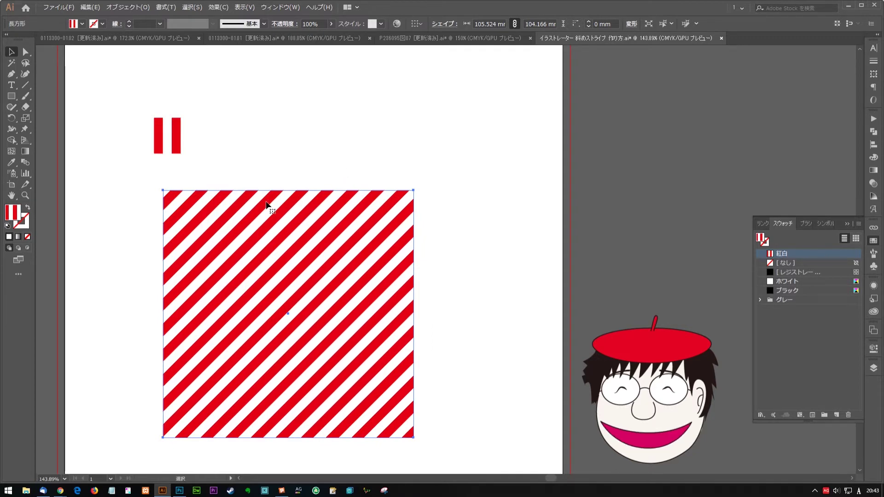
{"action": "key", "text": "ctrl+d"}
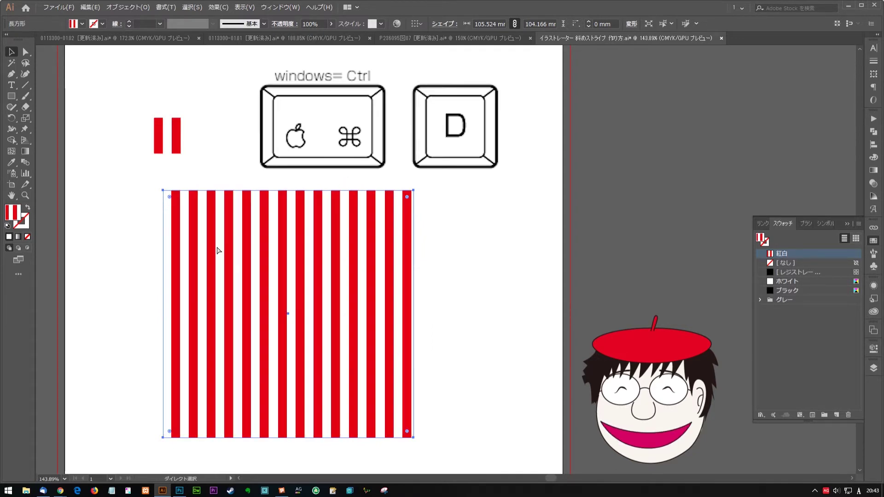
{"action": "key", "text": "ctrl+d"}
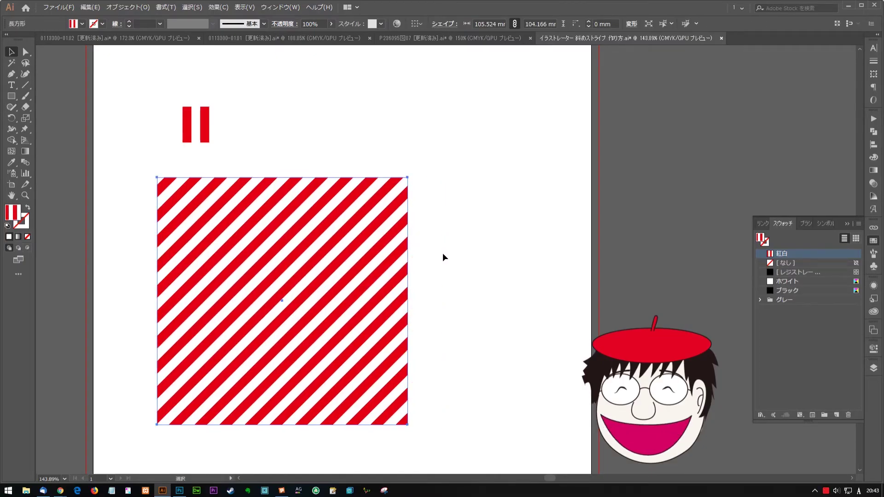
Recolour the small tile's stripes: white stripe to yellow, middle stripe from spectrum, right stripe blue
{"action": "left_click", "coordinate": [231, 123]}
{"action": "left_click", "coordinate": [195, 118]}
{"action": "left_click", "coordinate": [873, 157]}
{"action": "left_click_drag", "start_coordinate": [769, 153], "coordinate": [815, 154]}
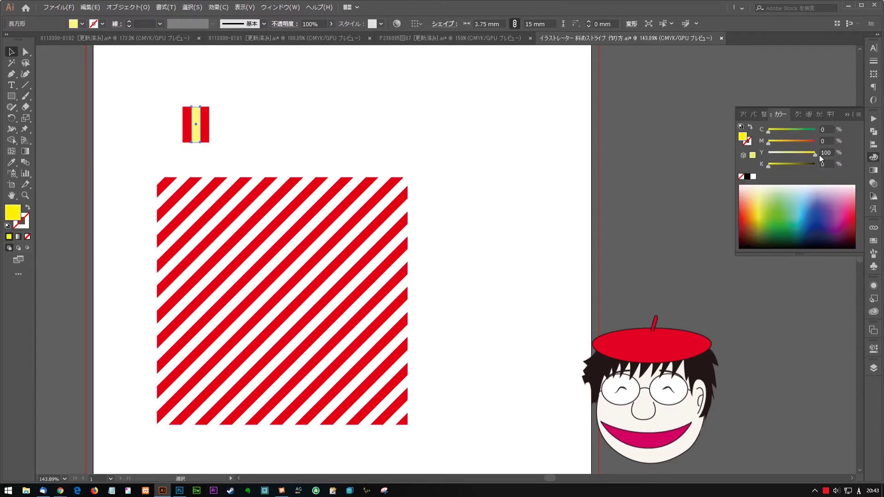
{"action": "left_click", "coordinate": [778, 216]}
{"action": "left_click", "coordinate": [206, 118]}
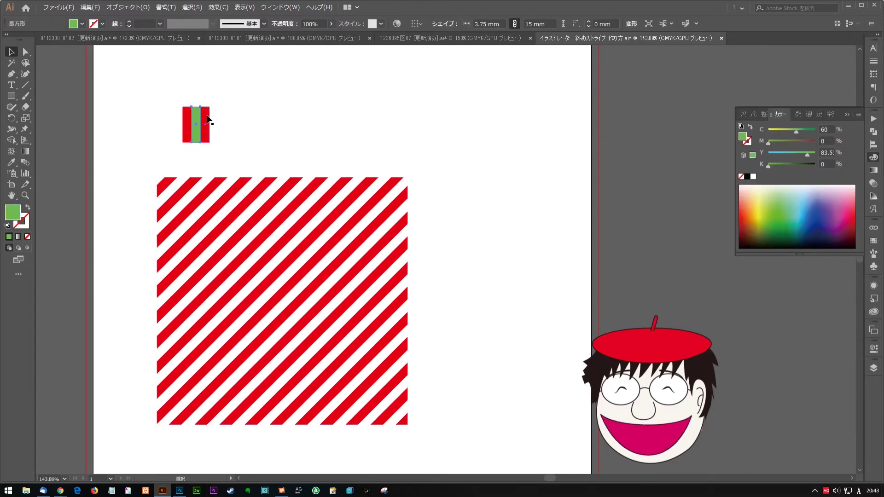
{"action": "left_click", "coordinate": [806, 211]}
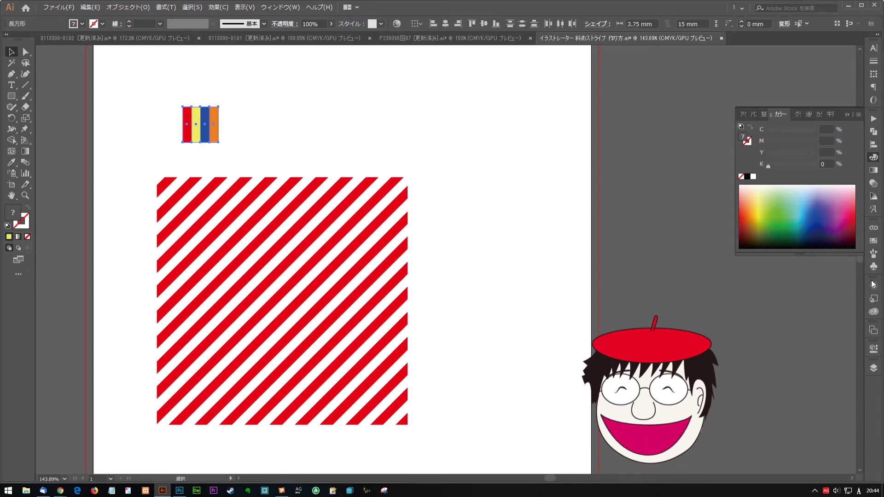
Duplicate the striped square to the right and add the four-colour tile as a pattern swatch
{"action": "left_click_drag", "start_coordinate": [252, 253], "coordinate": [511, 253]}
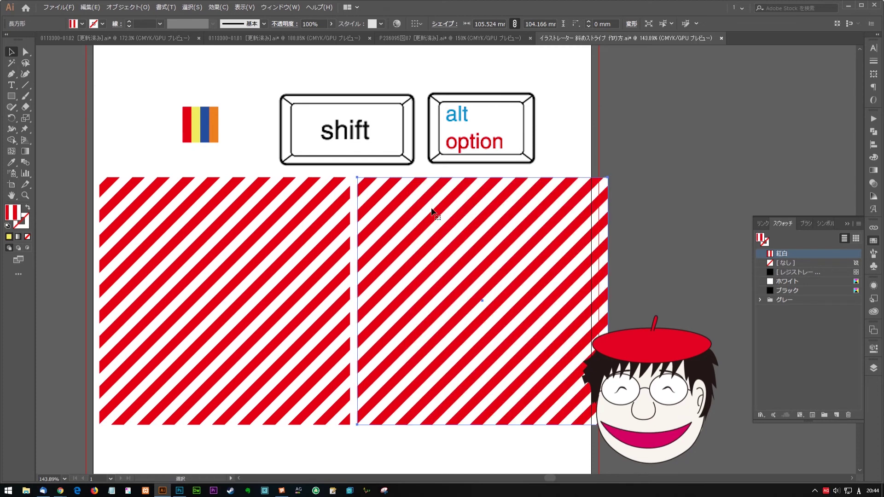
{"action": "left_click", "coordinate": [181, 146]}
{"action": "left_click_drag", "start_coordinate": [182, 143], "coordinate": [798, 249]}
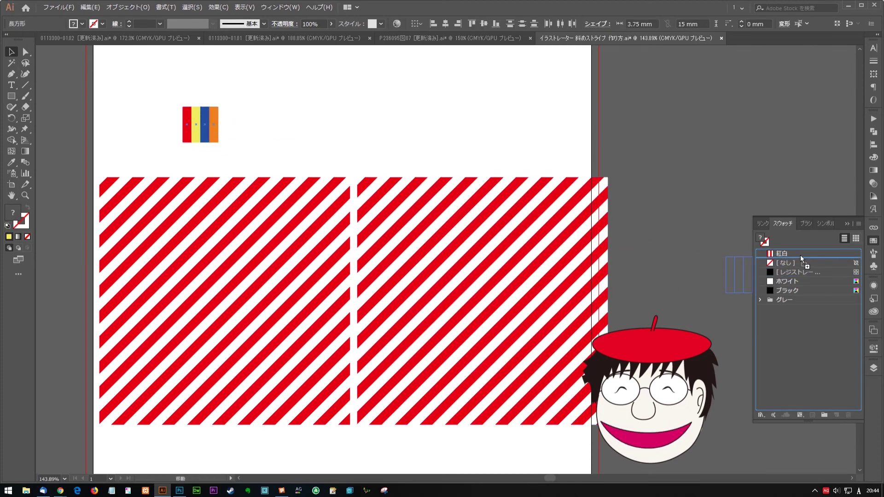
Fill the right-hand square copy with the new red, yellow, blue and orange stripe pattern
{"action": "left_click", "coordinate": [574, 181]}
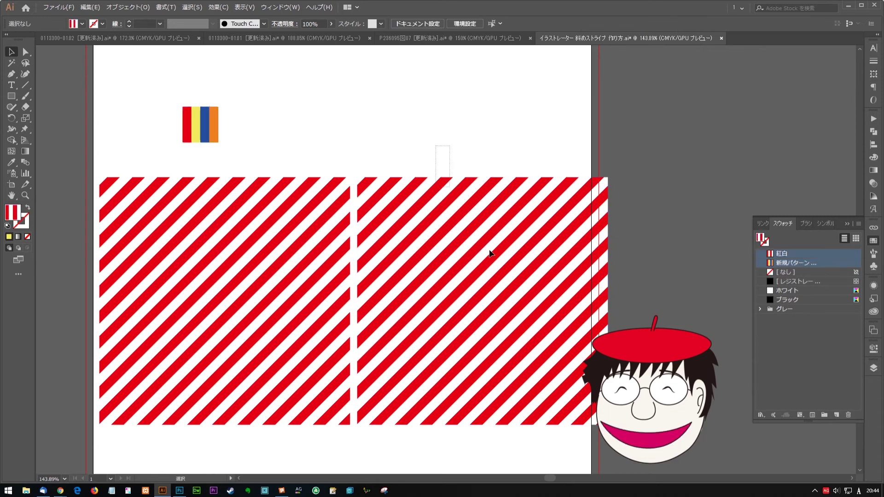
{"action": "left_click", "coordinate": [785, 265]}
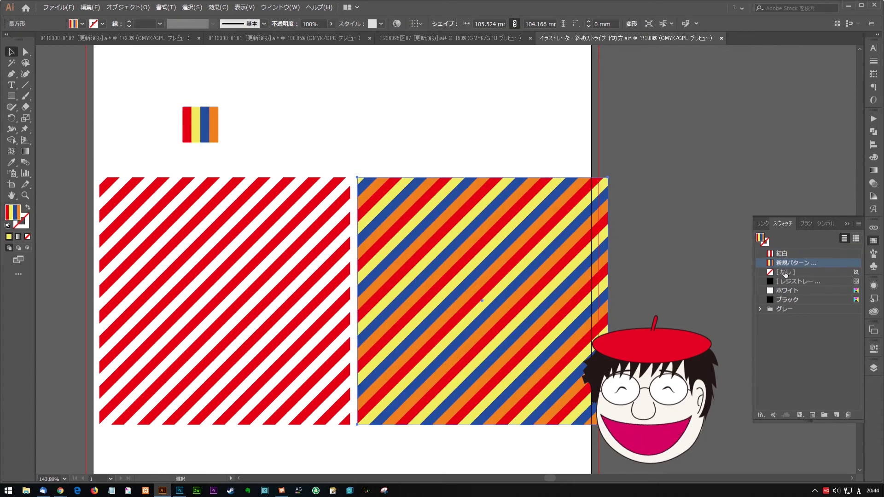
{"action": "left_click", "coordinate": [501, 170]}
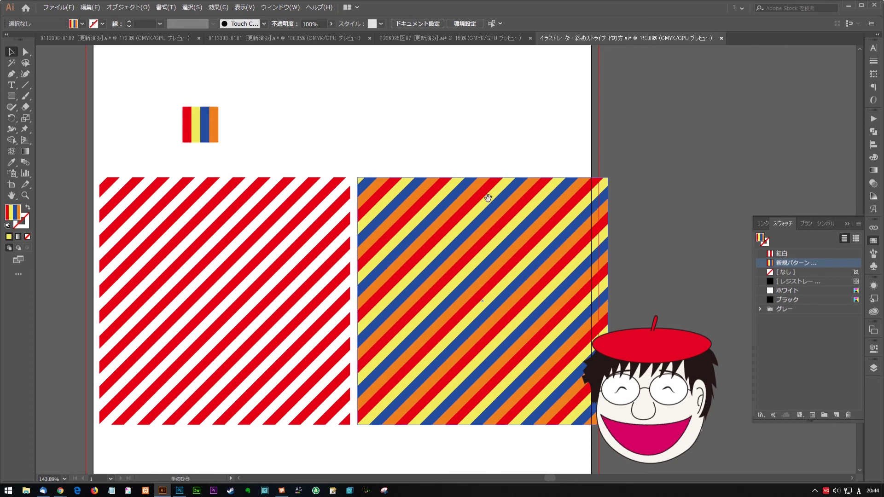
{"action": "left_click_drag", "start_coordinate": [491, 214], "coordinate": [444, 209]}
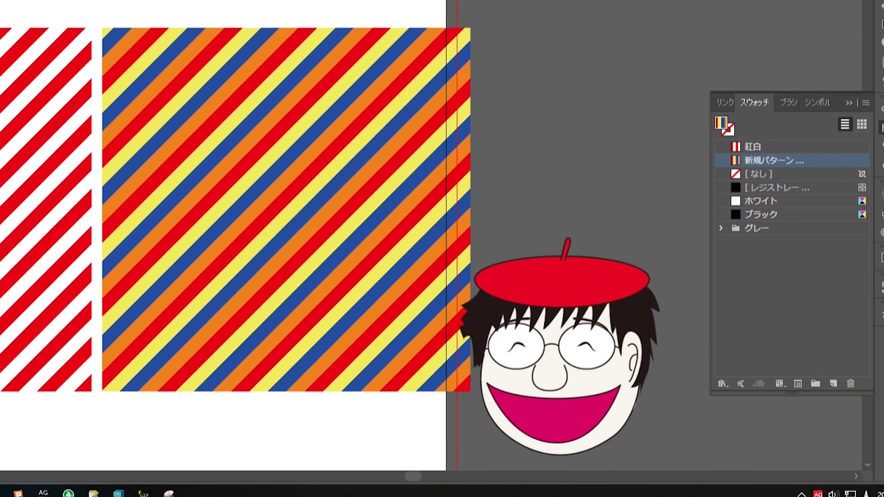
{"action": "left_click", "coordinate": [202, 145]}
{"action": "key", "text": "ctrl+shift+a"}
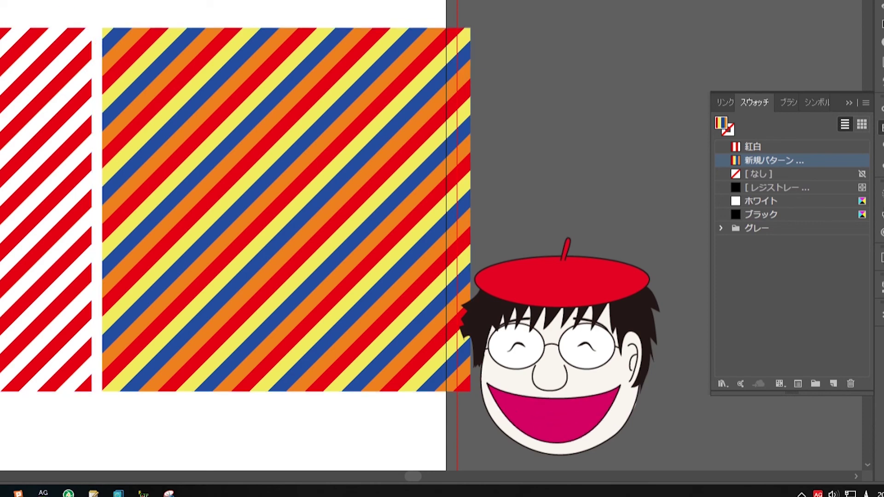